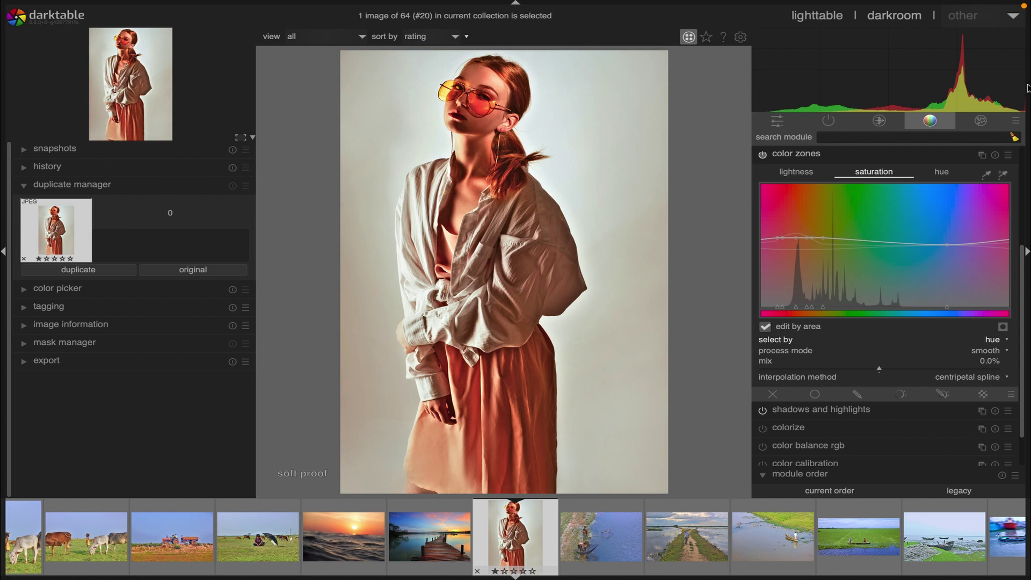
Step: Toggle color zones off and on to compare, then create a fresh duplicate from the original
click(803, 156)
click(762, 318)
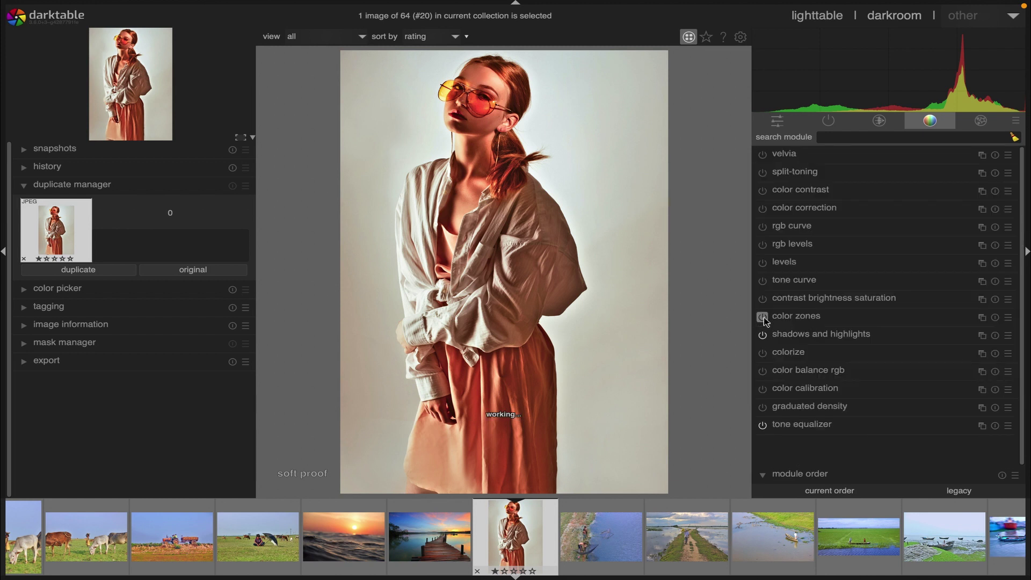
click(762, 317)
click(762, 317)
click(762, 317)
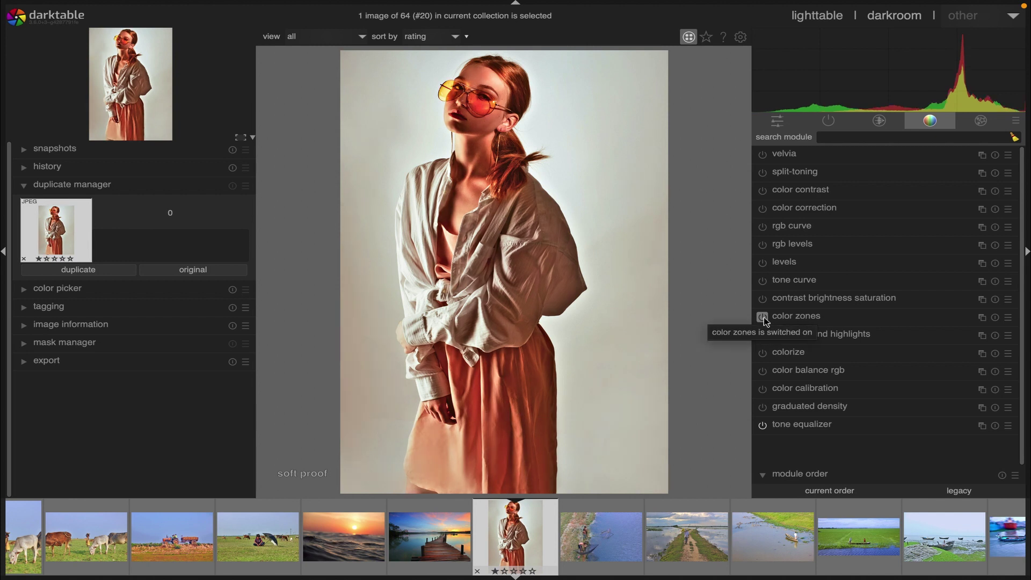
click(213, 270)
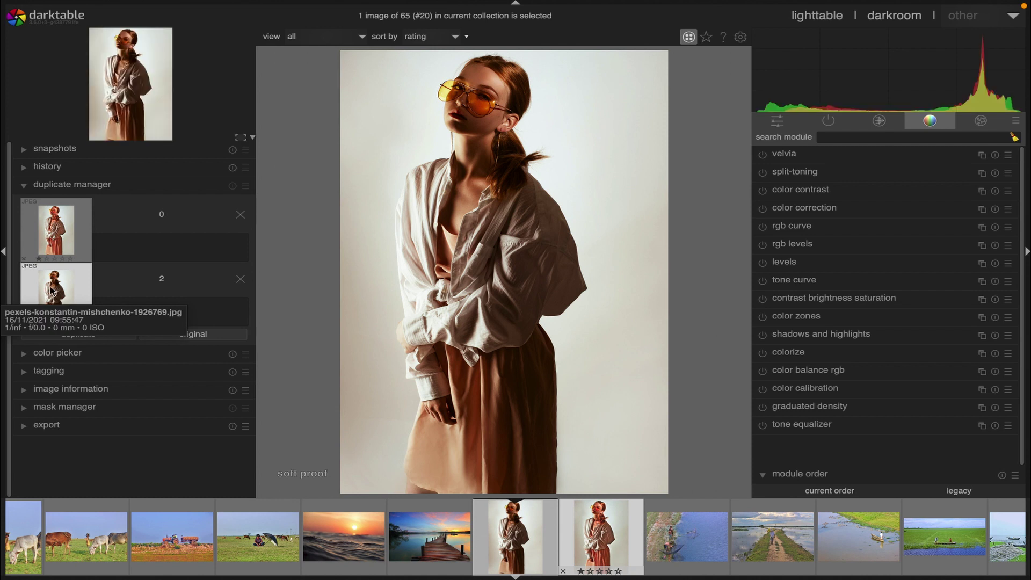
Step: Find color zones by searching 'colo', expand the module and switch it on
click(846, 137)
text(colo)
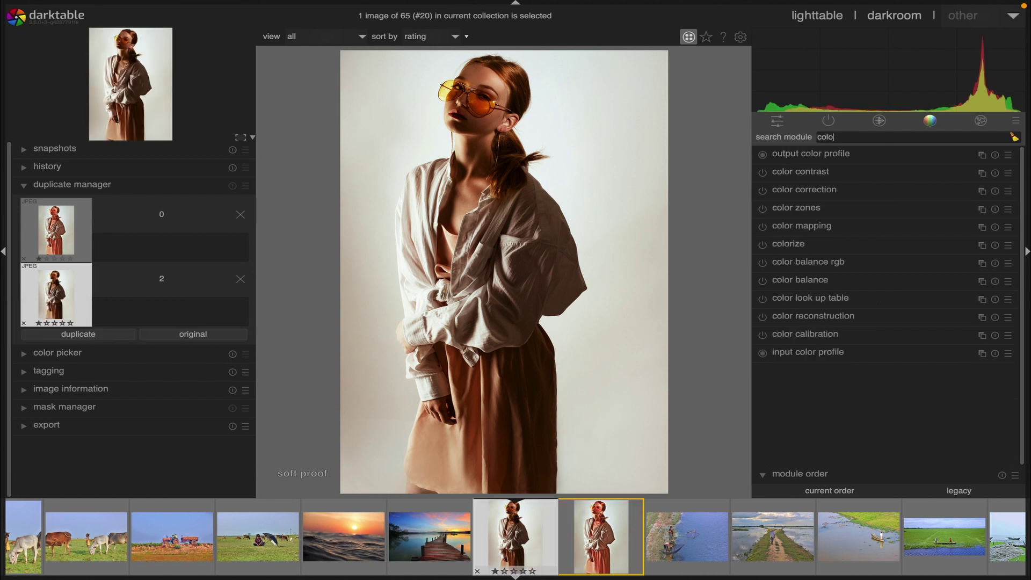
click(813, 208)
click(763, 155)
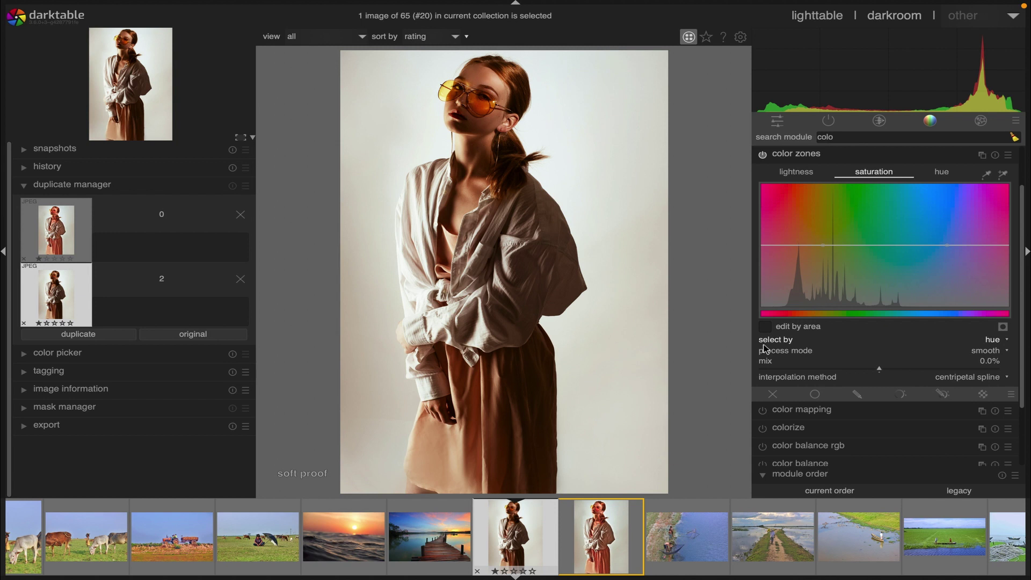
Step: Try selecting color zones by saturation, then set 'select by' to hue
click(1000, 344)
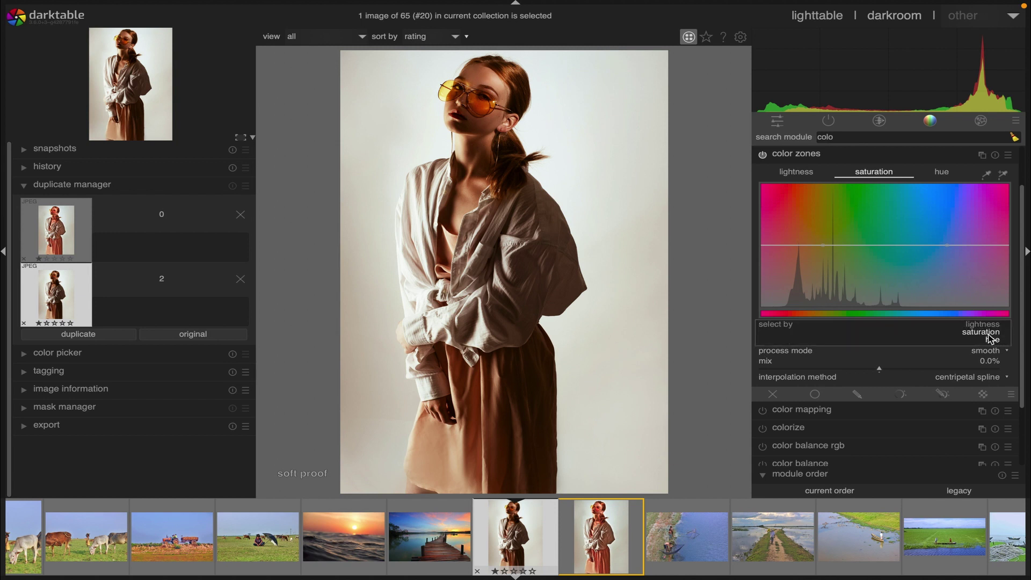
click(990, 337)
click(986, 338)
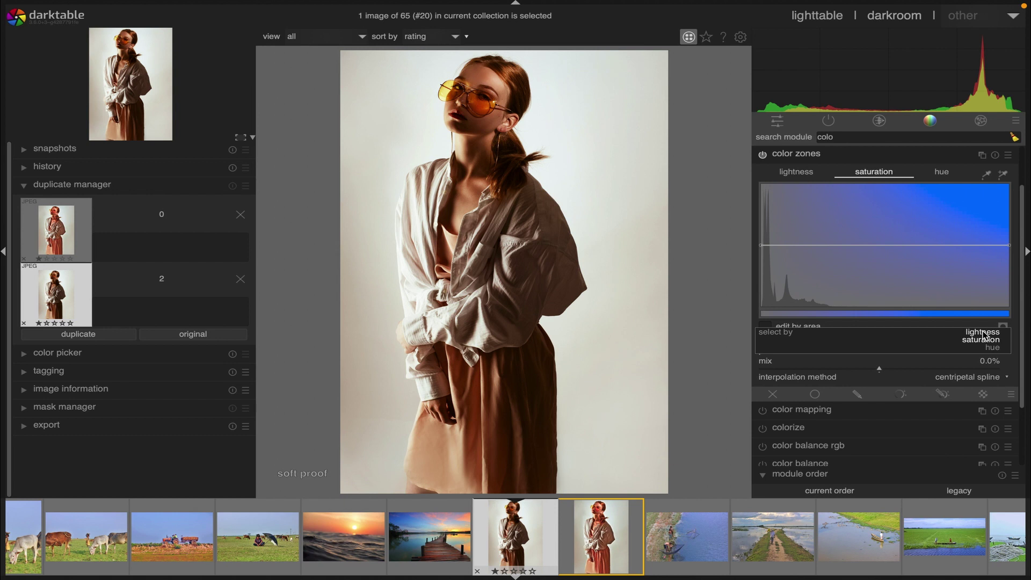
click(983, 334)
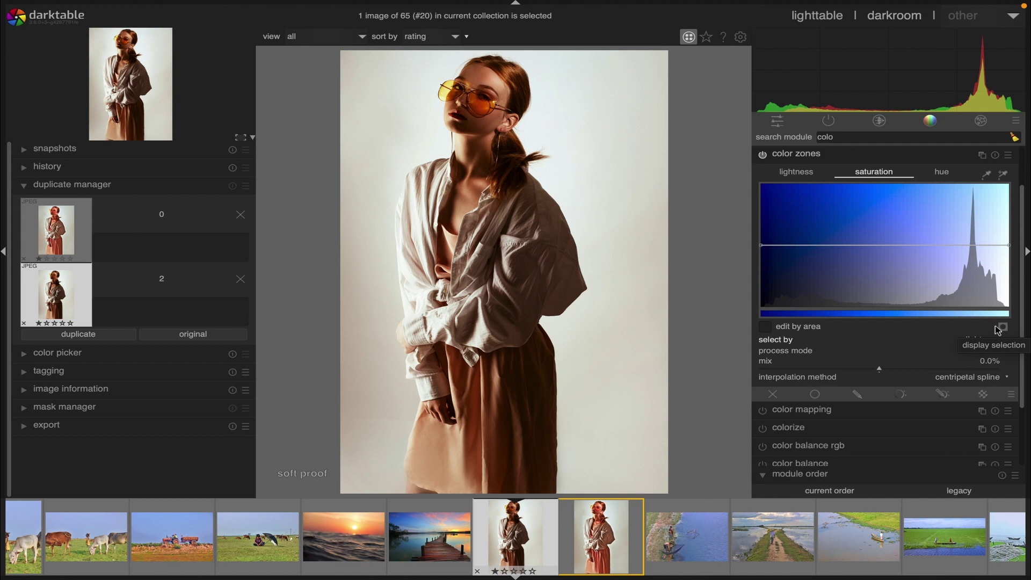
click(999, 345)
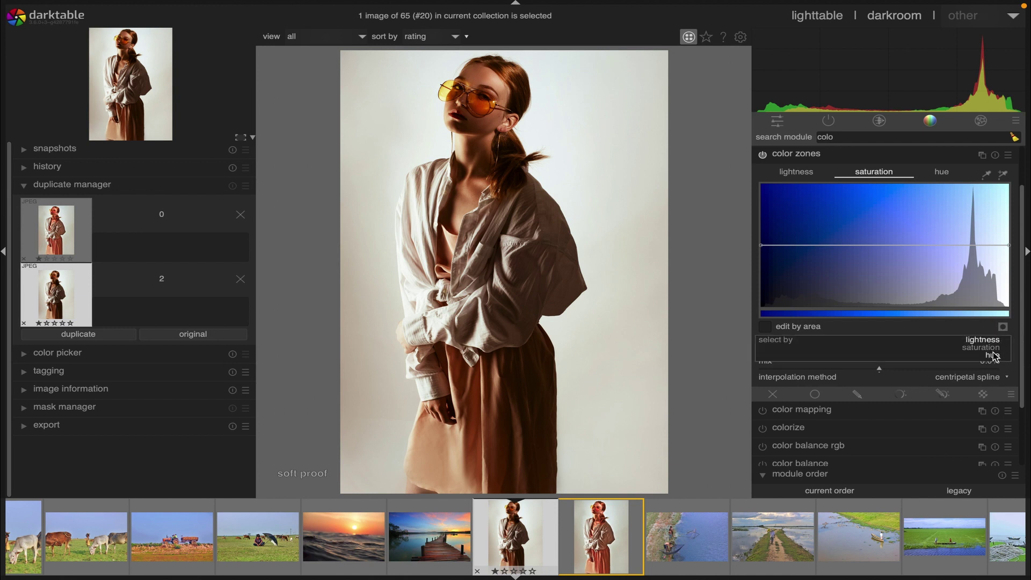
click(993, 355)
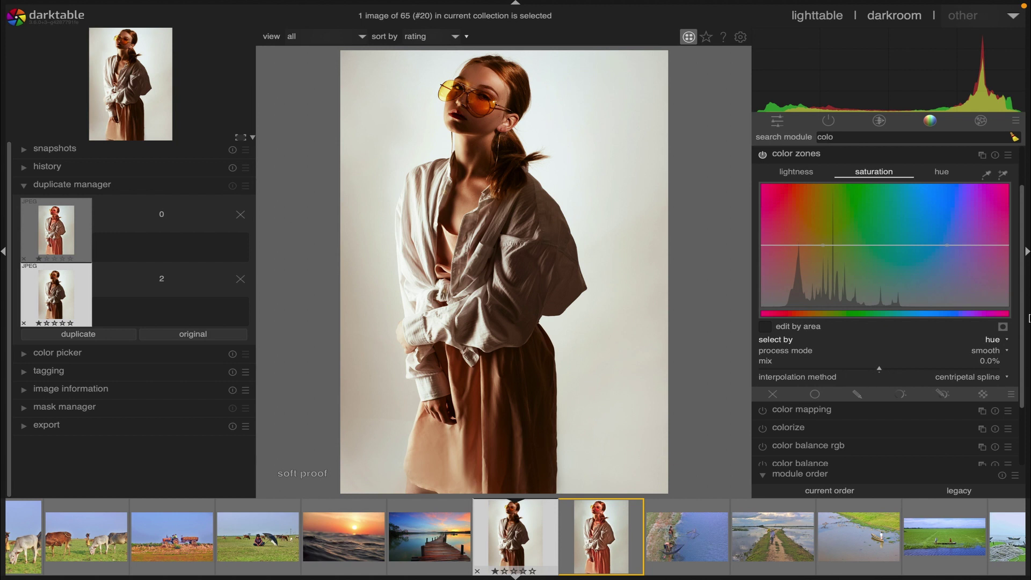
Step: Raise the dark end of the lightness curve and lower its bright end slightly
scroll(891, 177, up, 1)
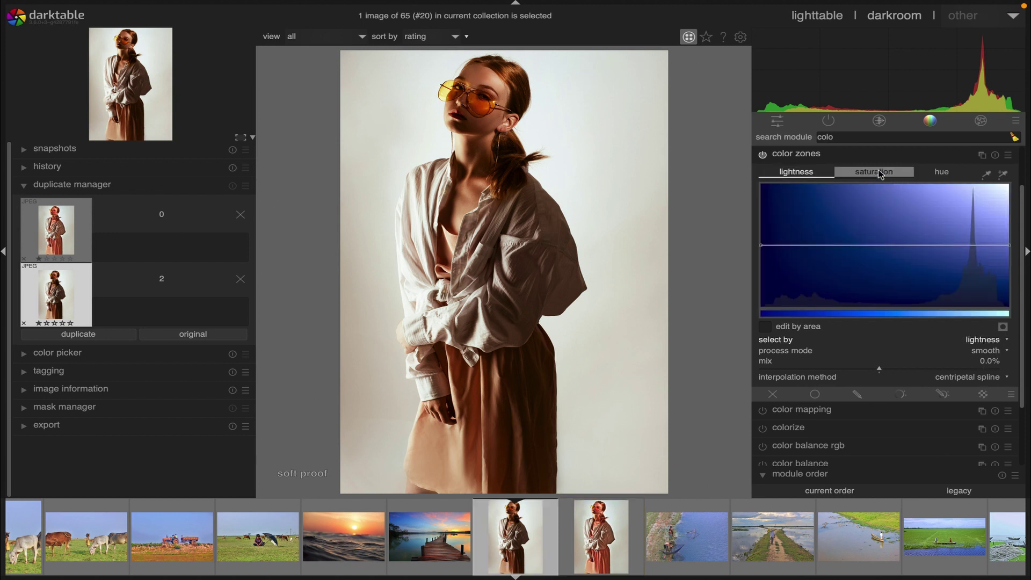
click(879, 173)
click(943, 171)
click(790, 173)
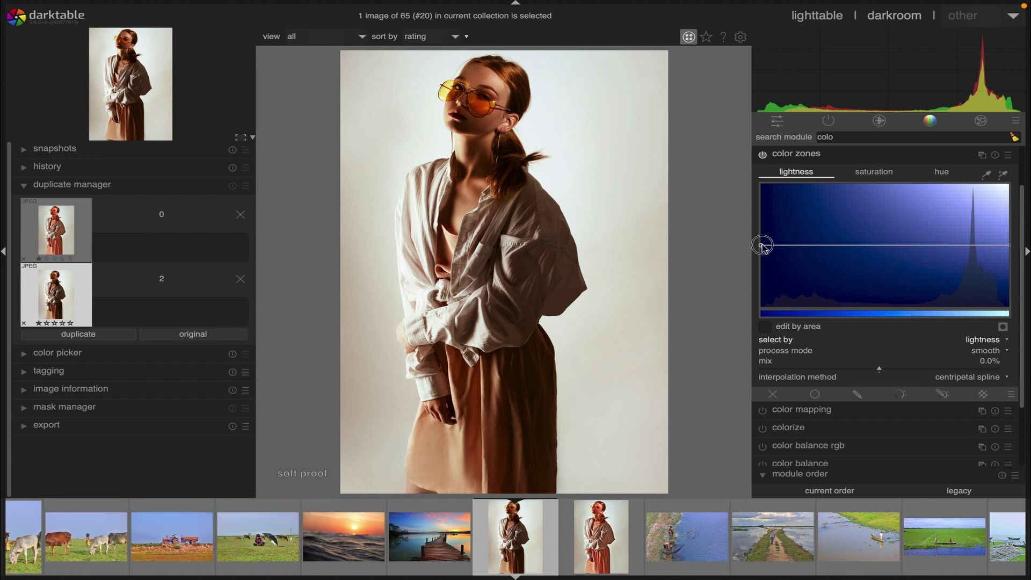
drag(763, 246, 765, 223)
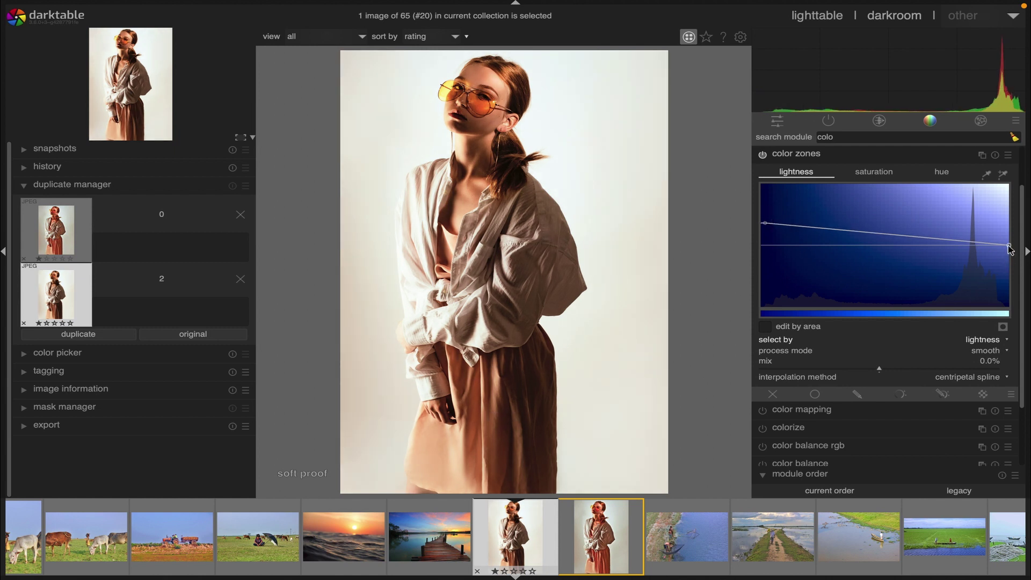
drag(1008, 245, 1007, 248)
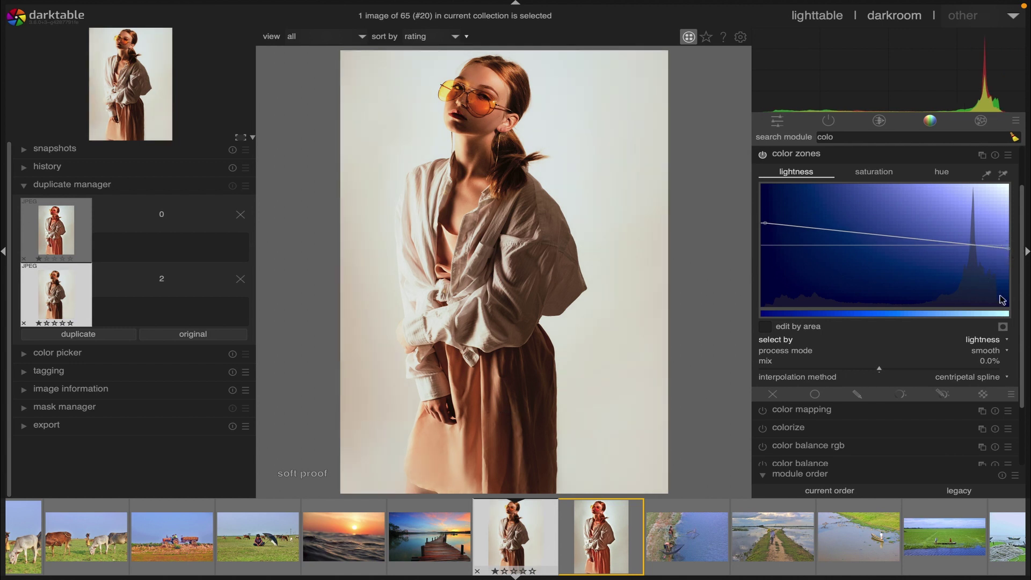
Step: Test a fully desaturated curve, then lift the saturation curve slightly above neutral at both ends
click(880, 176)
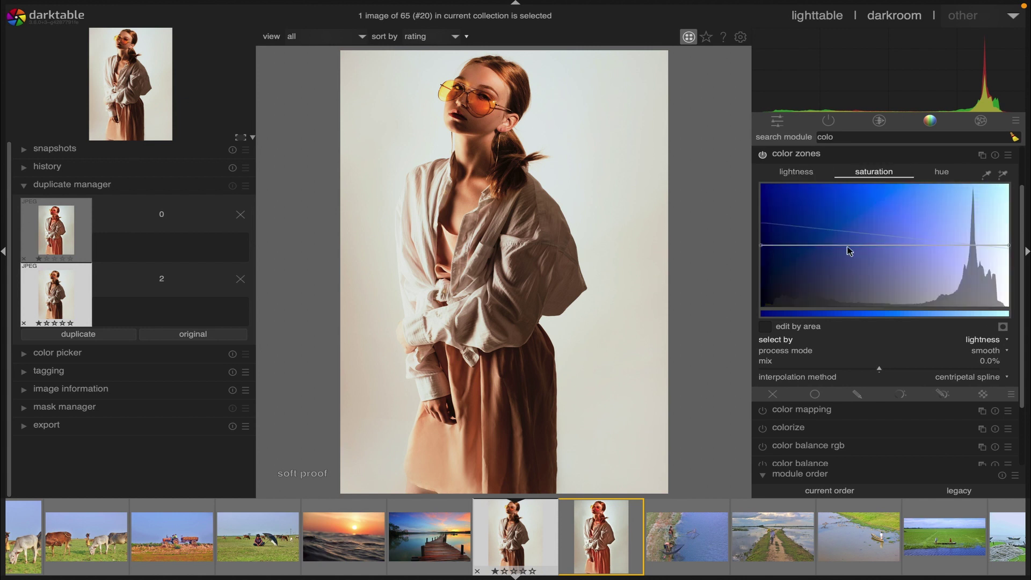
drag(762, 246, 762, 305)
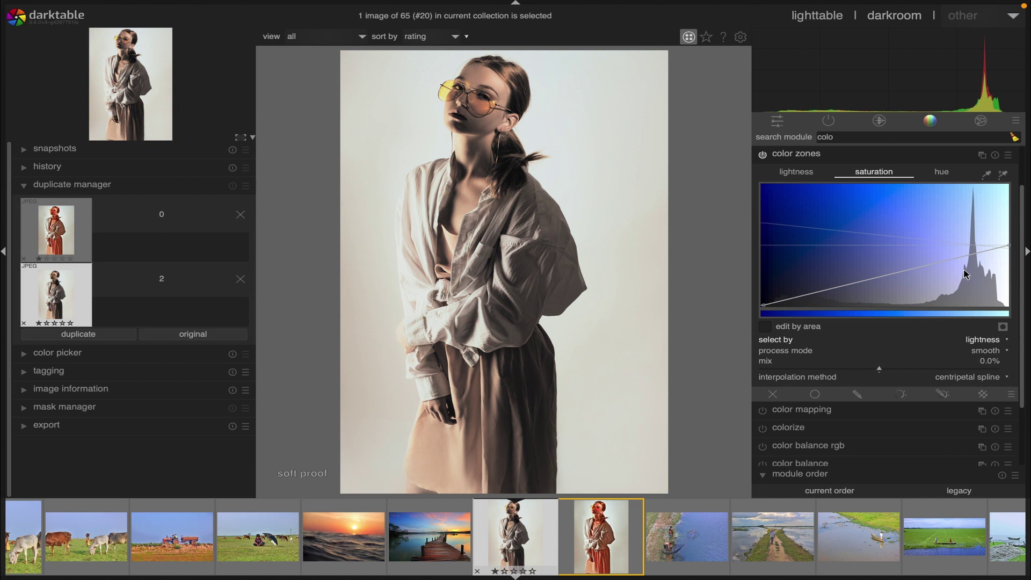
mouse_move(1008, 246)
mouse_down()
mouse_move(1006, 307)
mouse_move(1008, 248)
mouse_up()
drag(762, 305, 762, 245)
drag(1007, 240, 1004, 237)
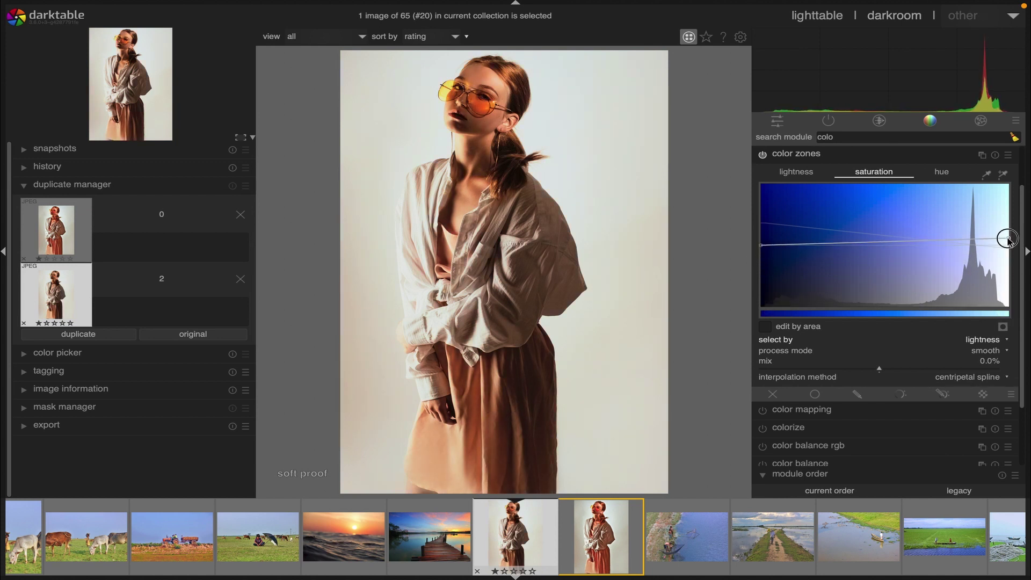
drag(761, 245, 763, 239)
drag(1003, 243, 1008, 245)
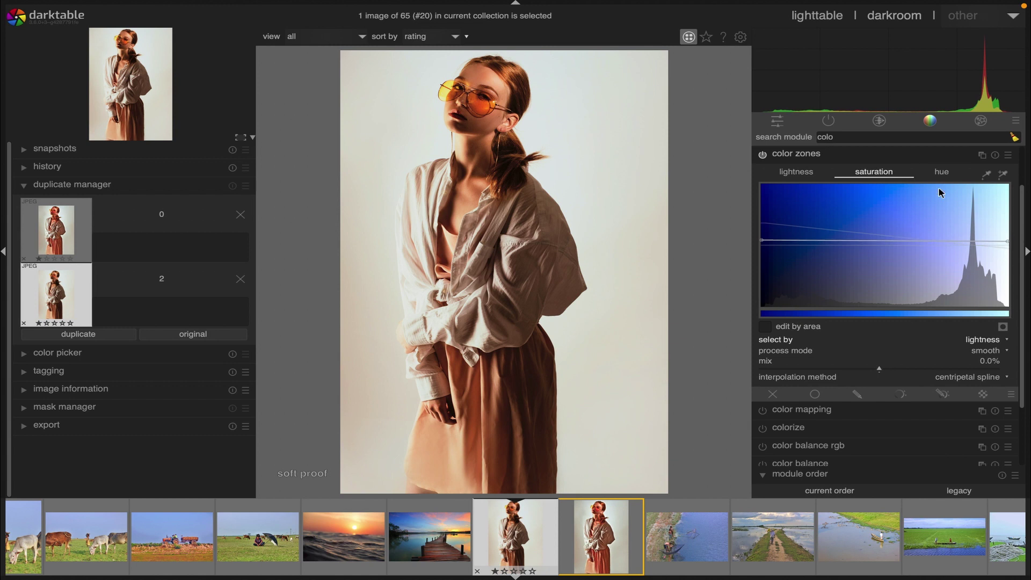
click(941, 172)
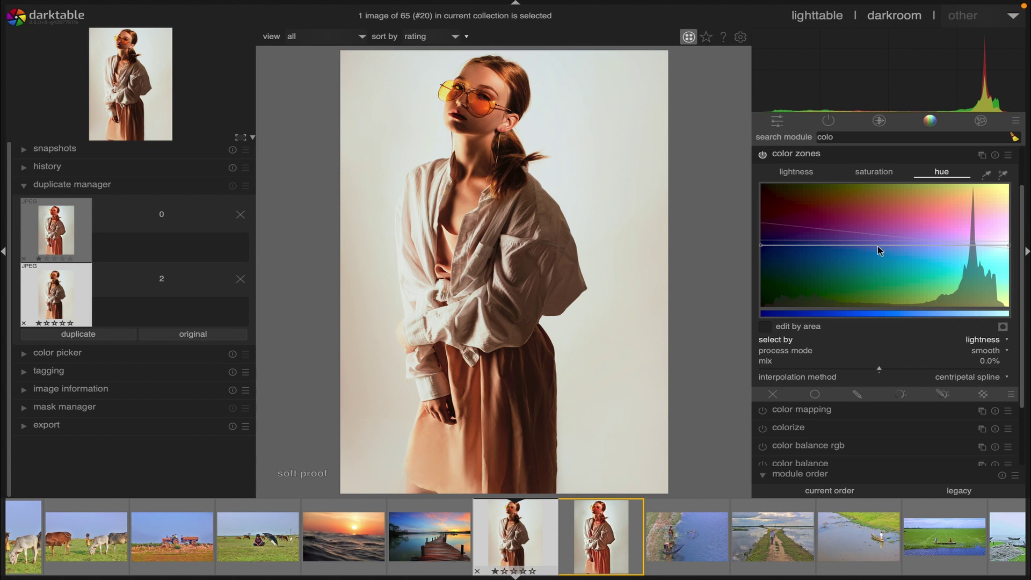
Step: Dip the hue curve slightly at one point, then raise and reset its right end
drag(877, 247, 876, 244)
drag(1007, 246, 1008, 240)
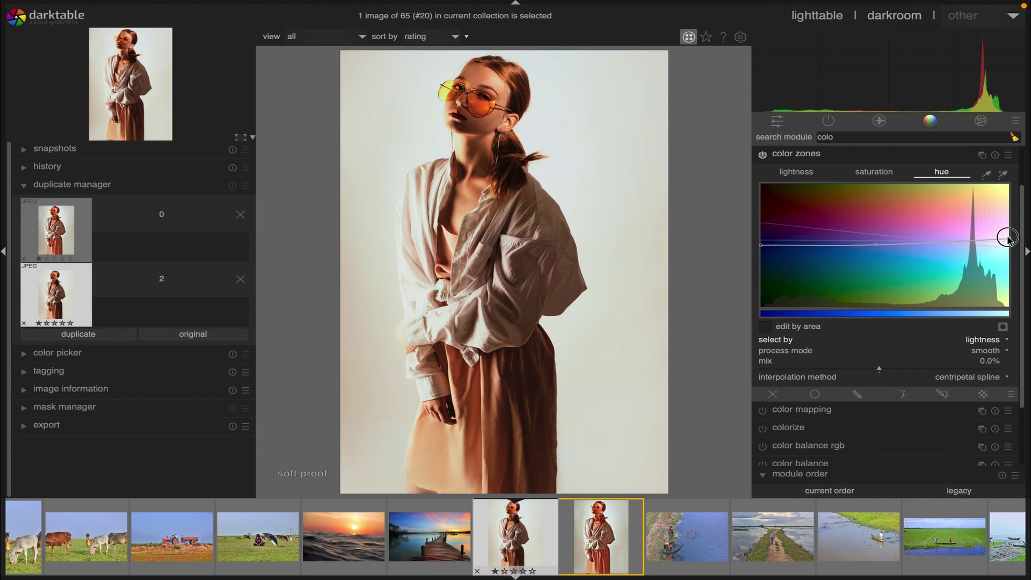
double_click(1007, 238)
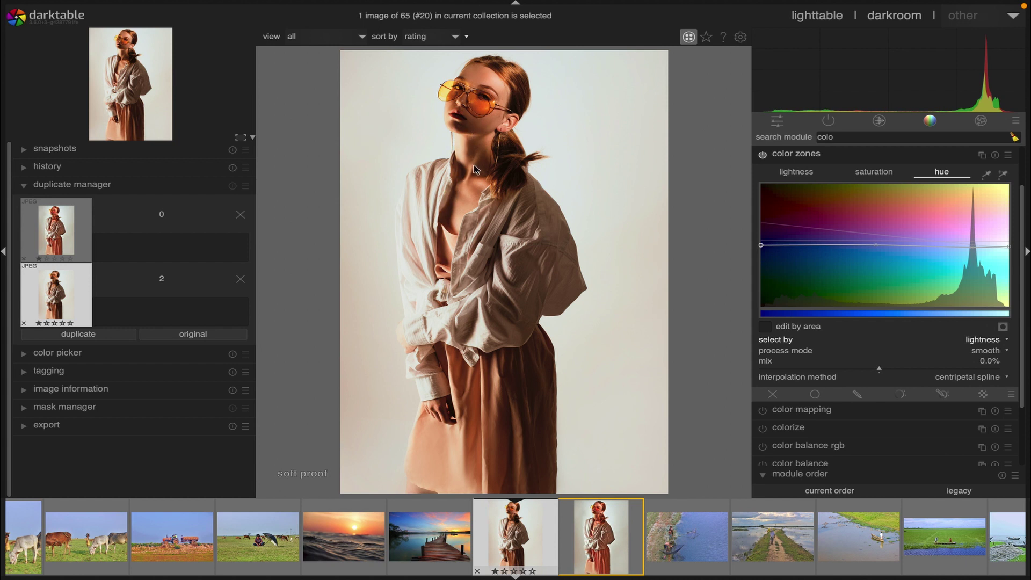
Step: Sample the neck colour, then lift the hue and lightness curves slightly around that tone
click(989, 173)
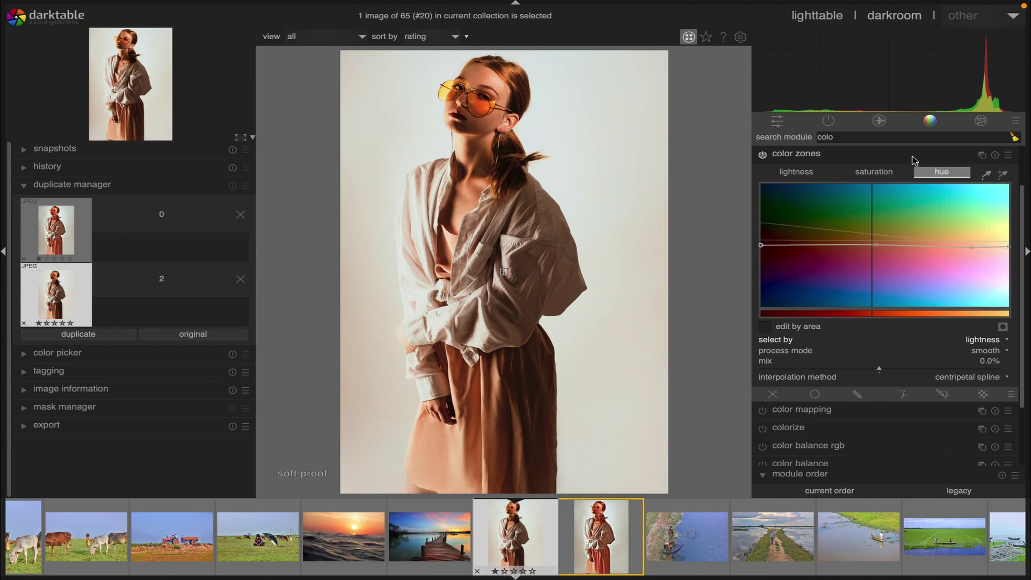
click(475, 149)
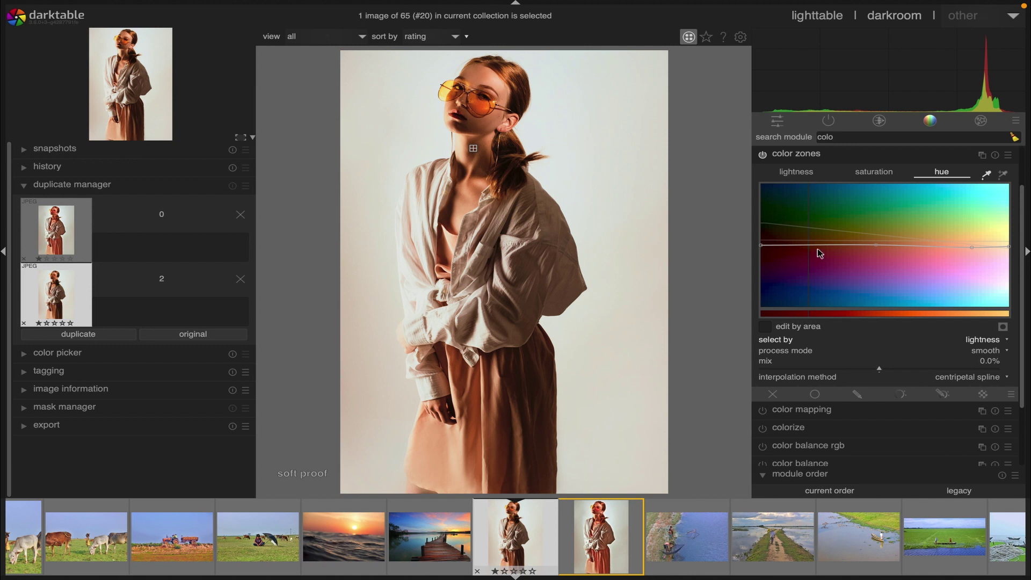
drag(811, 246, 809, 243)
click(796, 171)
drag(811, 230, 809, 228)
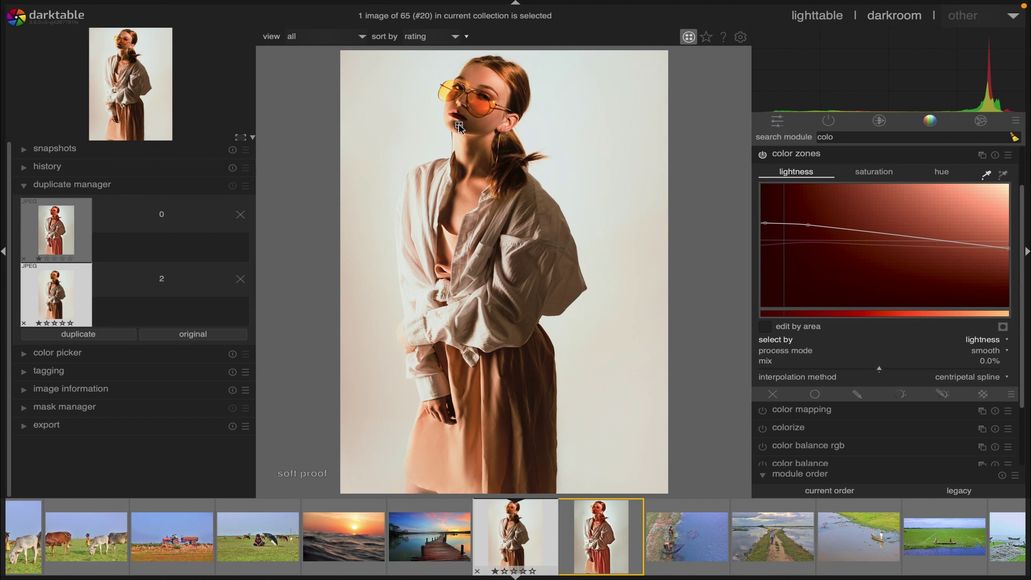
click(785, 222)
Step: Switch color zones from the saturation curve to the hue curve
click(873, 172)
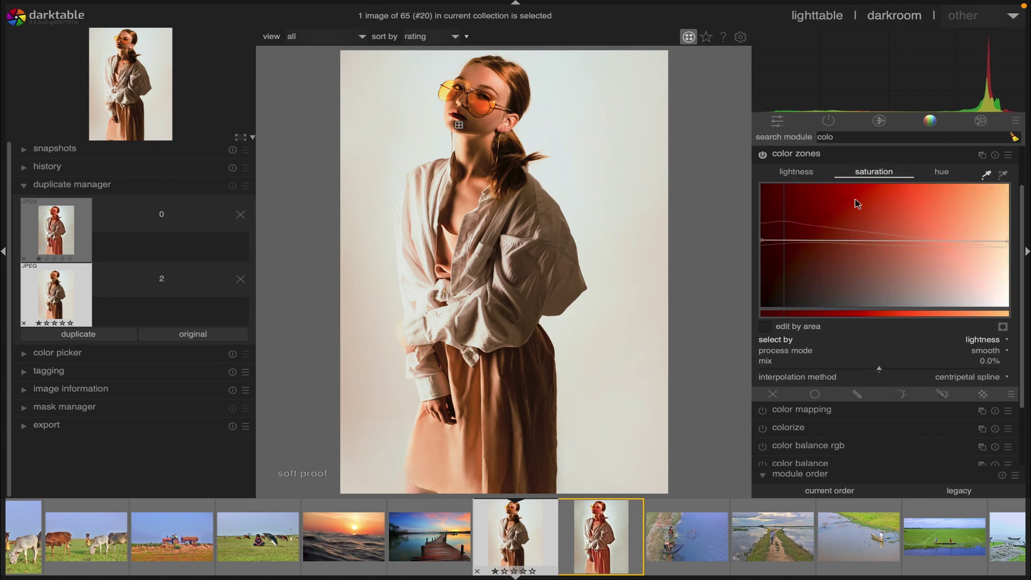
click(784, 239)
click(941, 171)
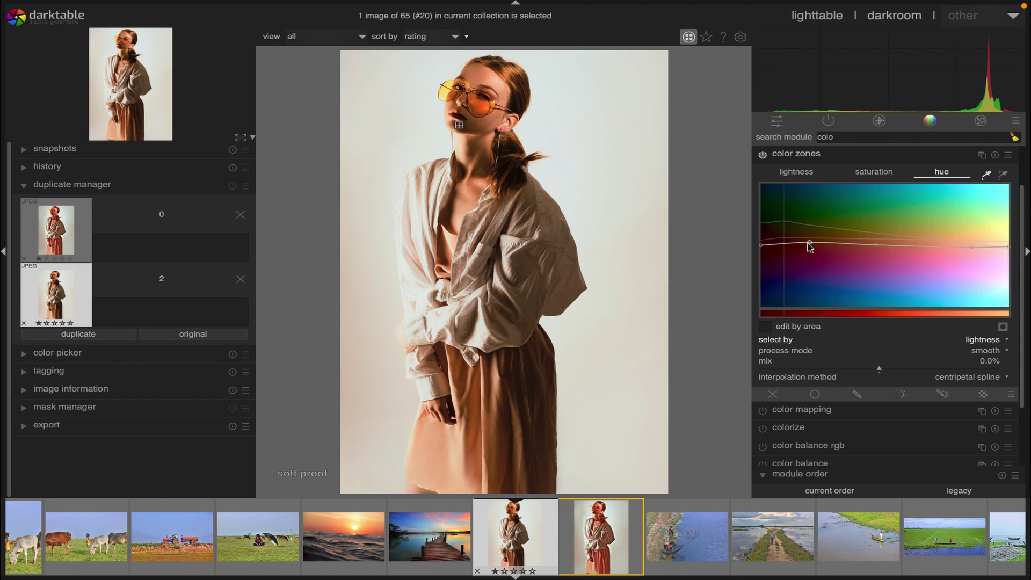
click(785, 242)
Step: Sample a box over the face with the area picker, then switch to the point picker
click(1002, 175)
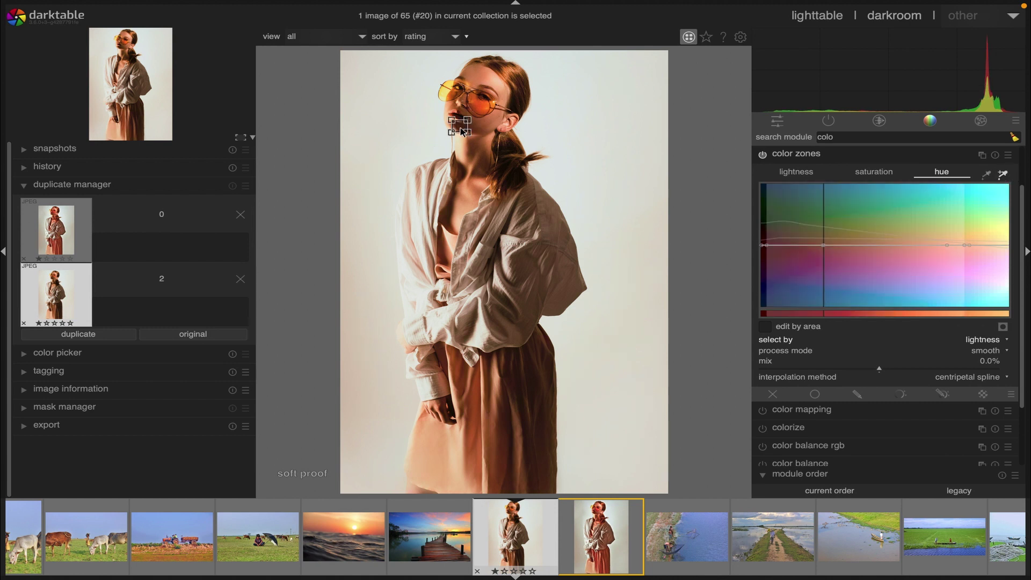
drag(462, 130, 516, 213)
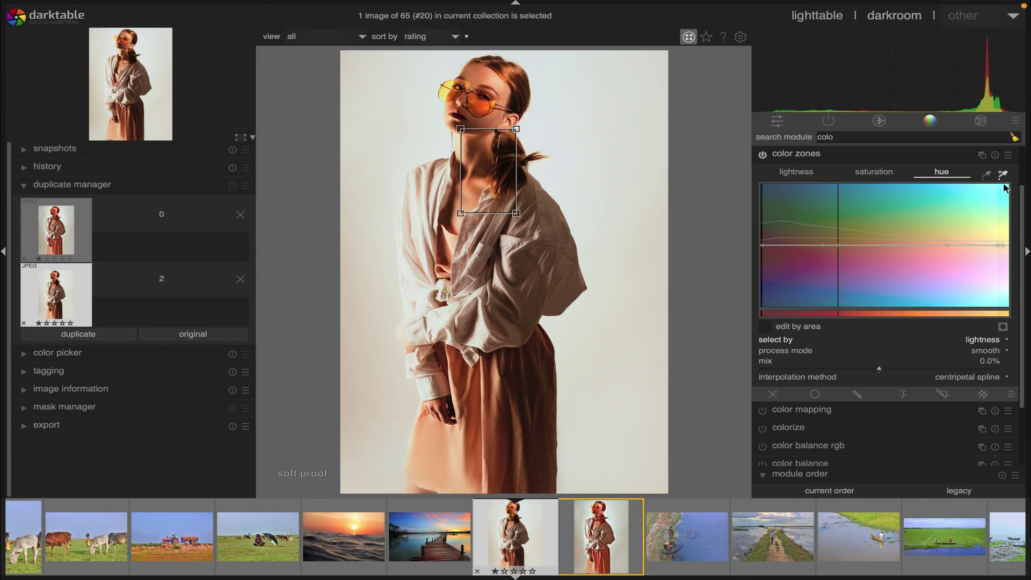
click(986, 174)
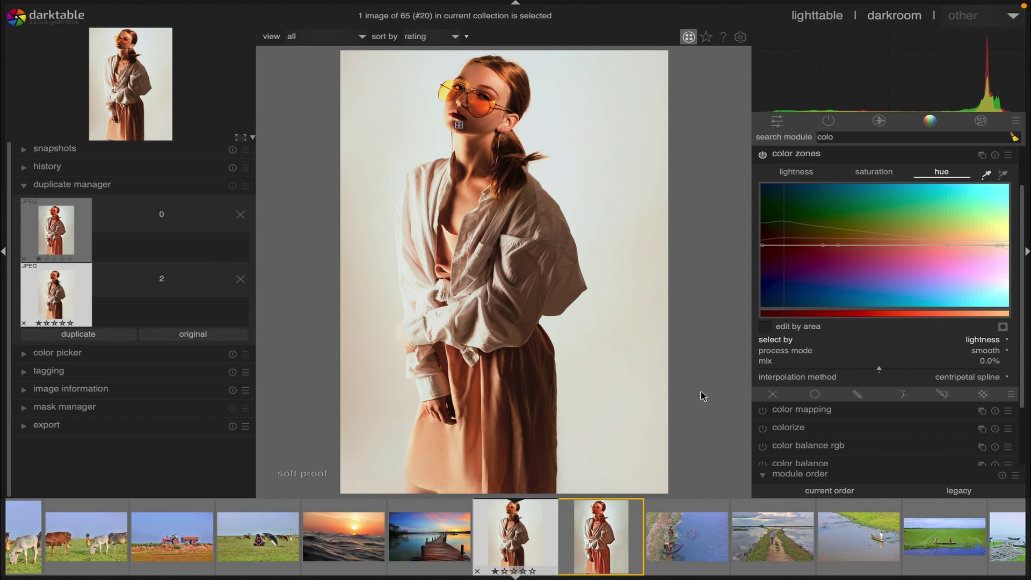
click(766, 328)
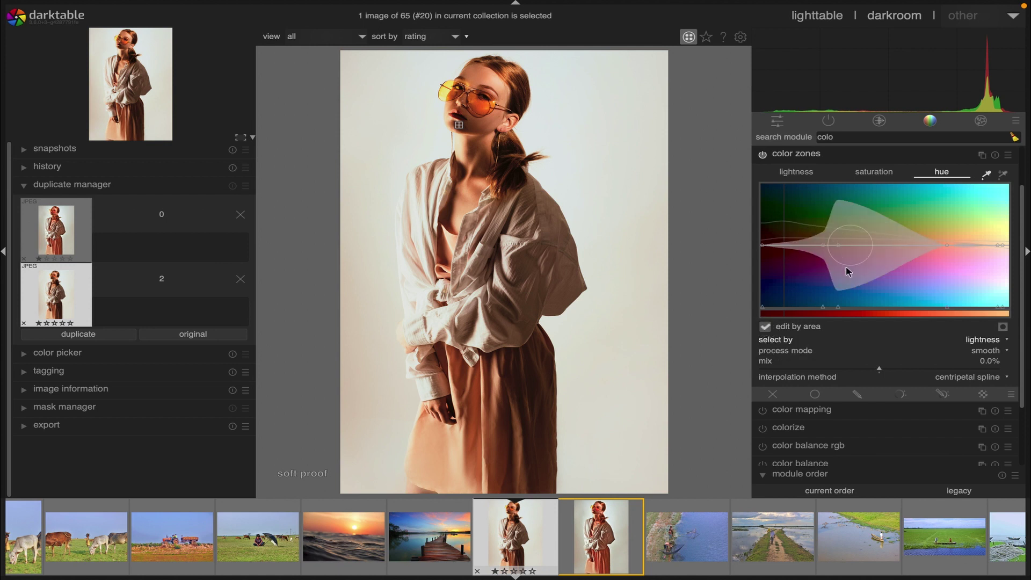
scroll(825, 259, down, 6)
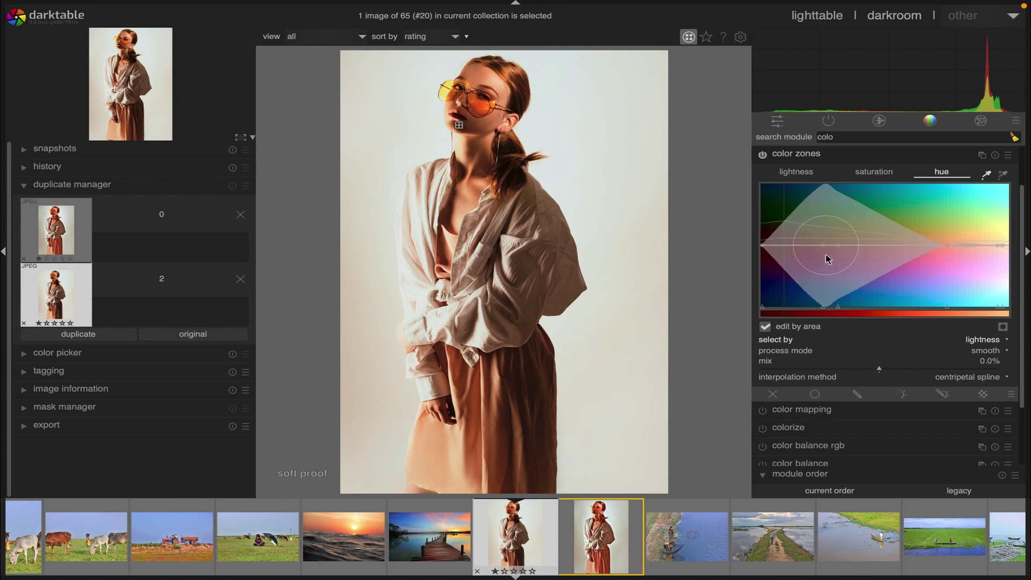
scroll(825, 259, up, 4)
scroll(825, 259, down, 3)
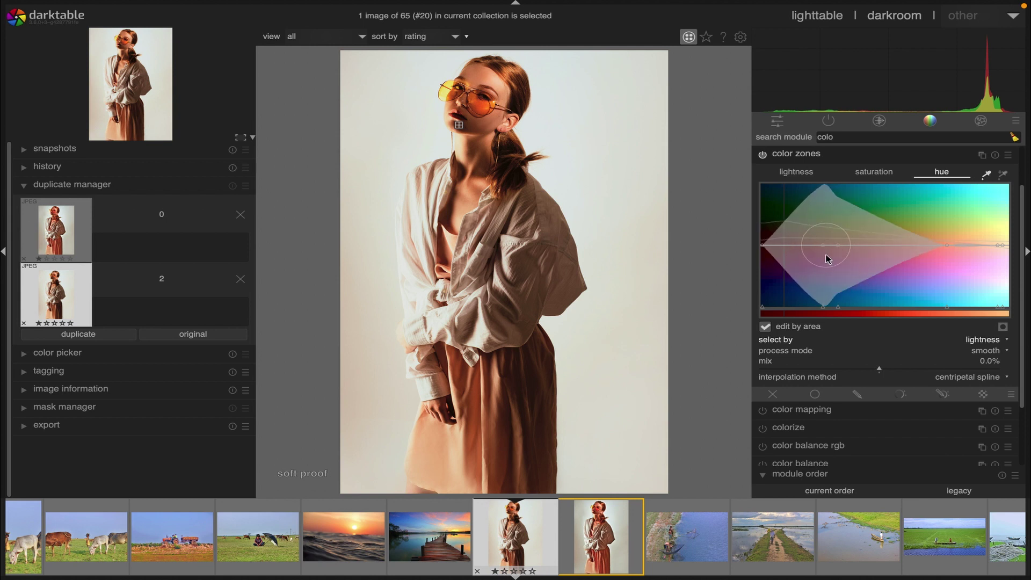
scroll(826, 259, up, 4)
scroll(928, 245, down, 4)
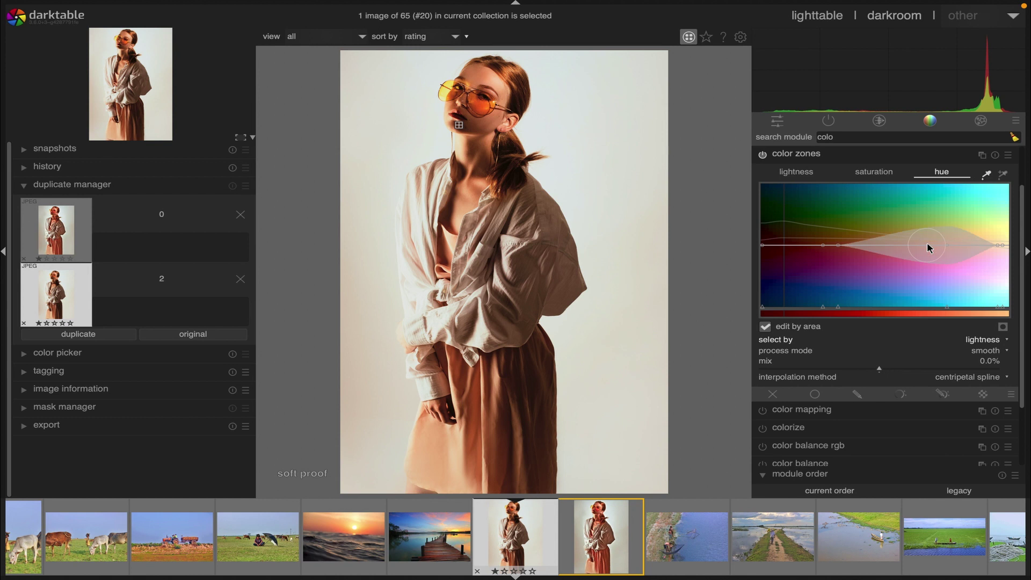
scroll(927, 244, down, 3)
scroll(927, 244, up, 2)
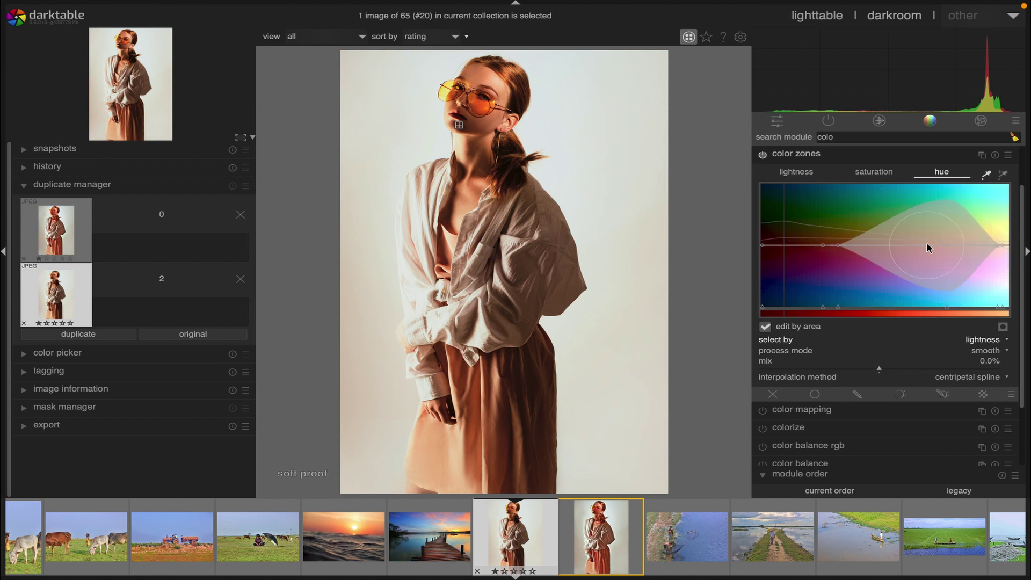
scroll(927, 245, down, 2)
scroll(928, 246, up, 3)
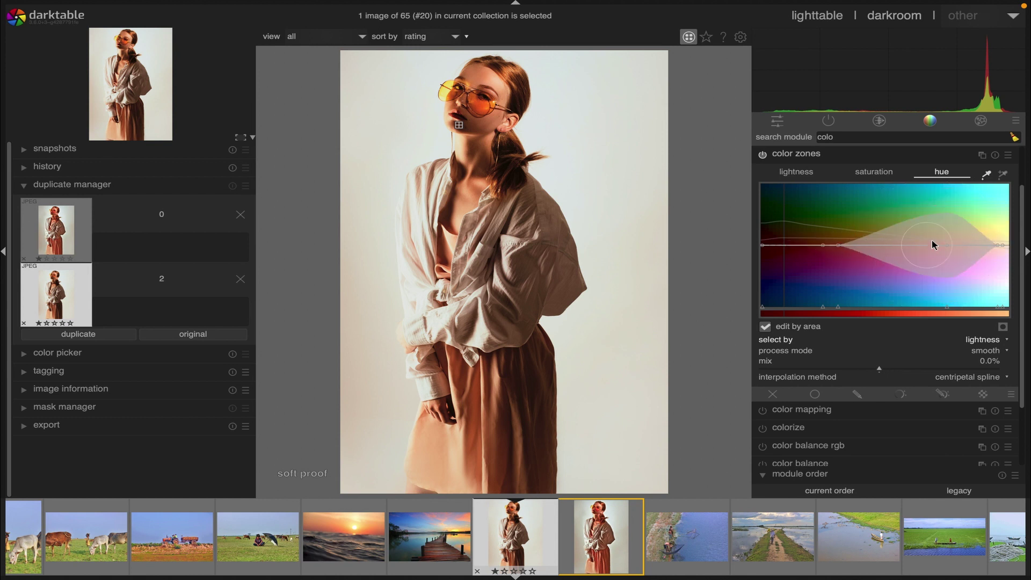
scroll(929, 245, down, 2)
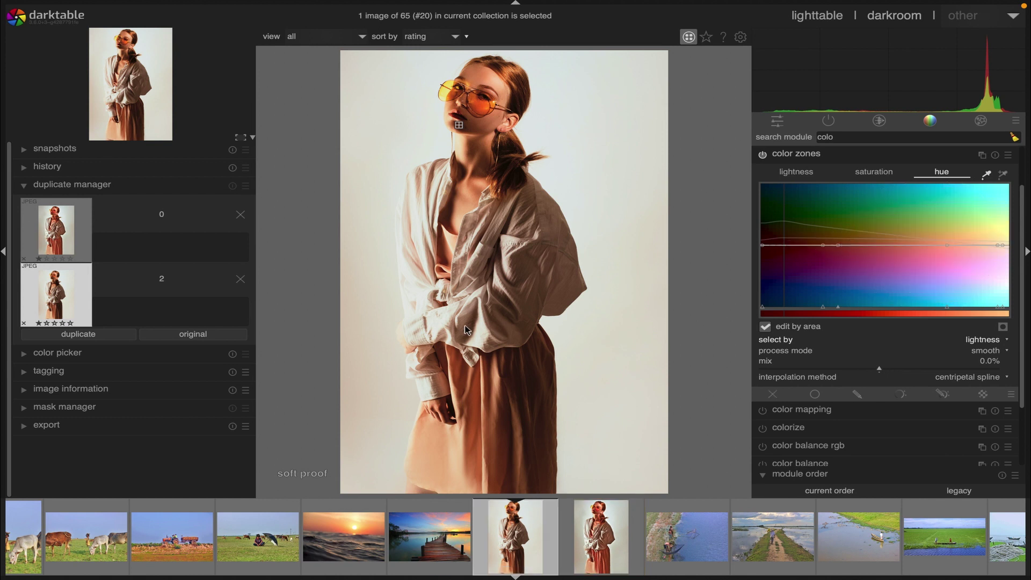
click(765, 326)
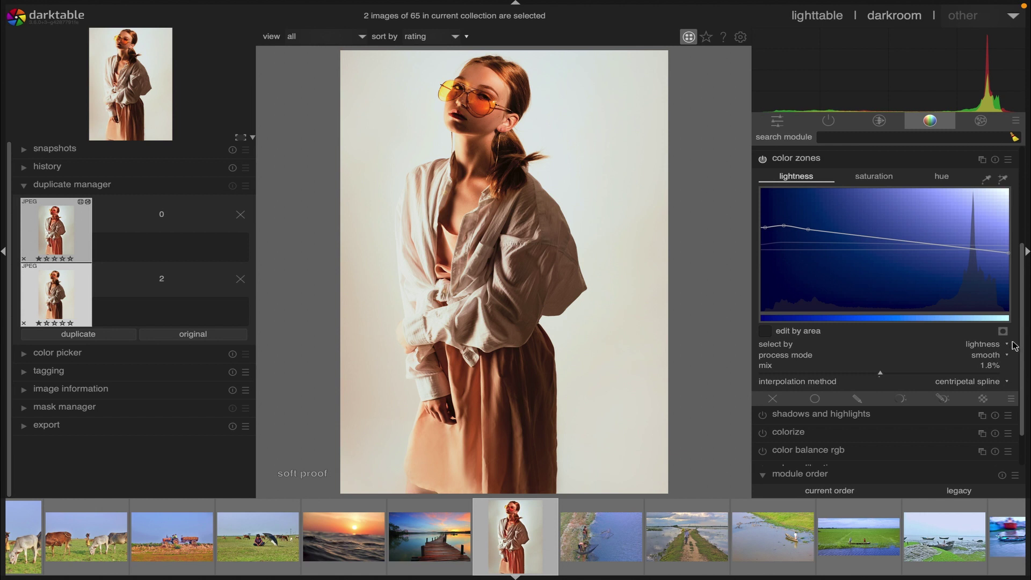
Step: Toggle the yellow selection mask on the lightness and saturation curves, leaving it hidden
click(1002, 332)
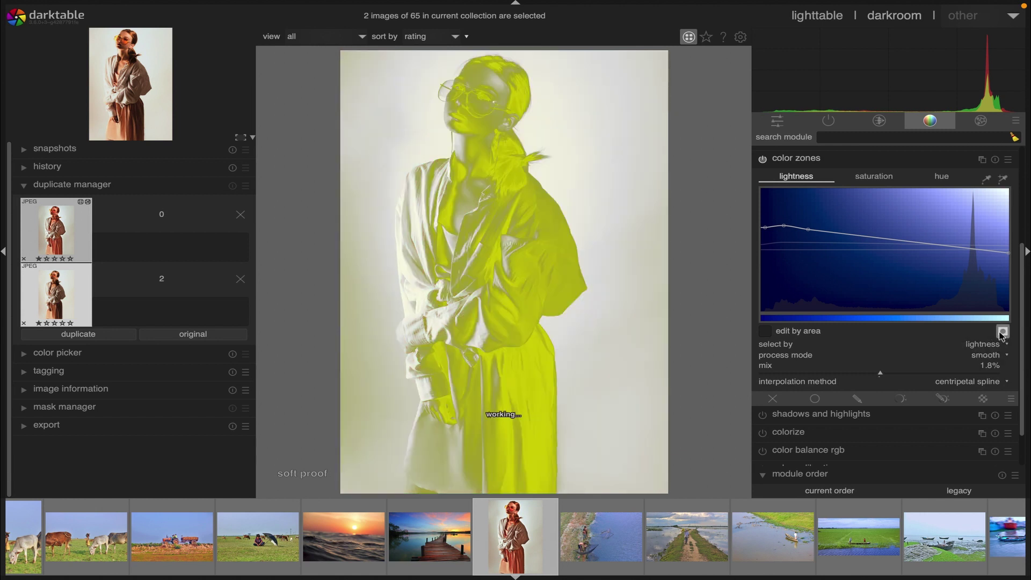
click(1002, 333)
click(1001, 333)
click(872, 176)
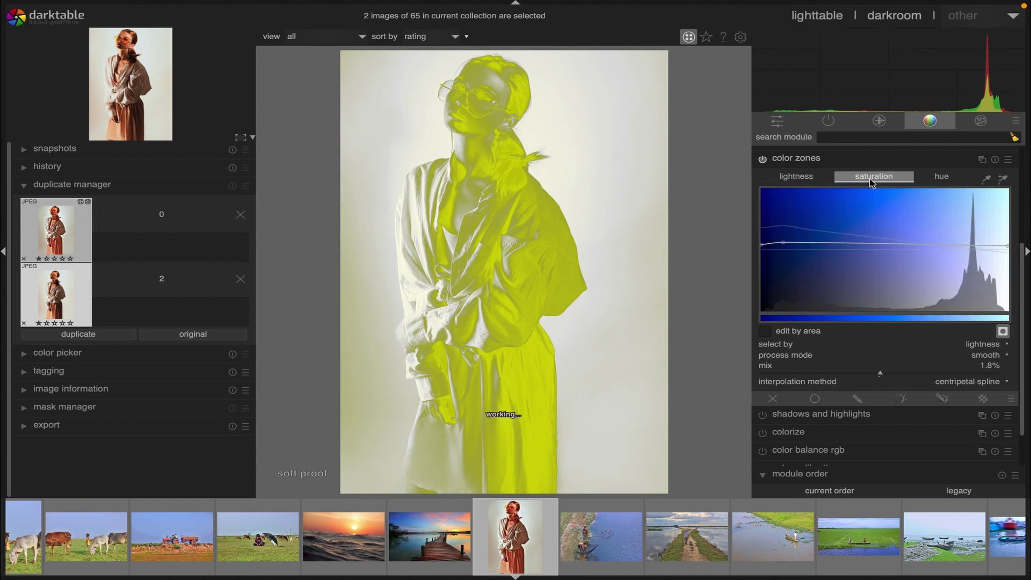
click(1002, 333)
click(1002, 332)
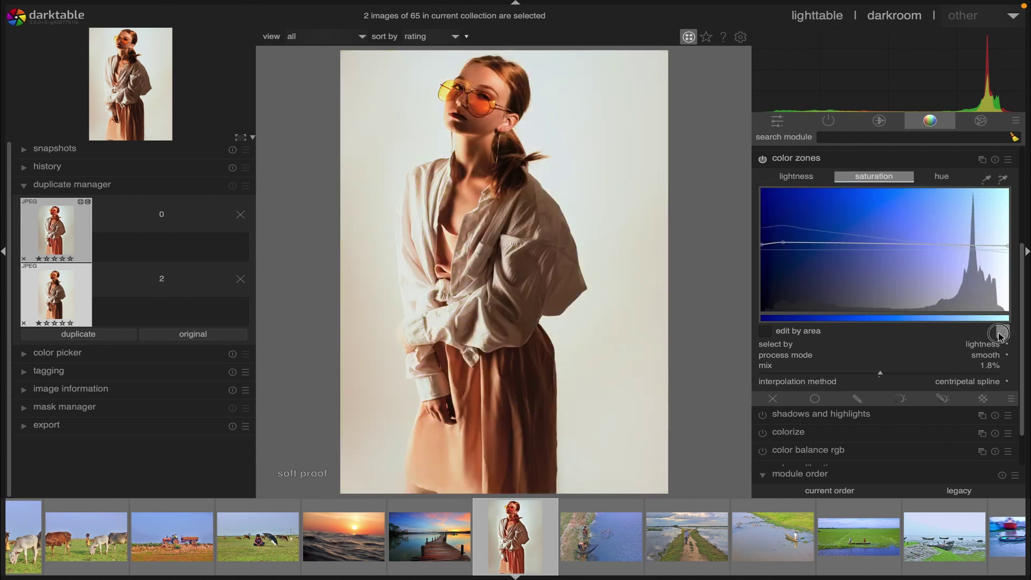
click(796, 176)
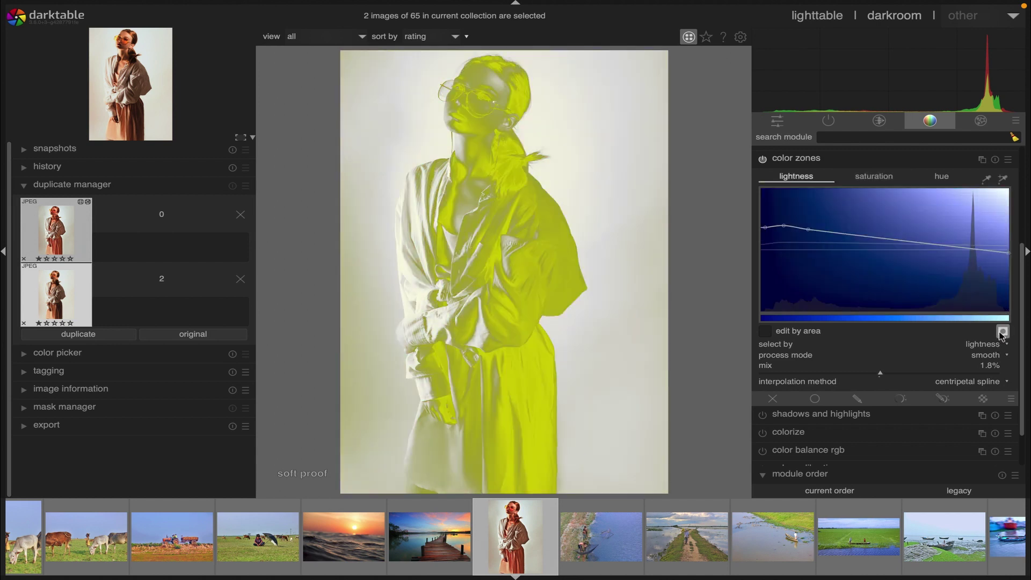
click(1002, 332)
click(1002, 333)
click(871, 177)
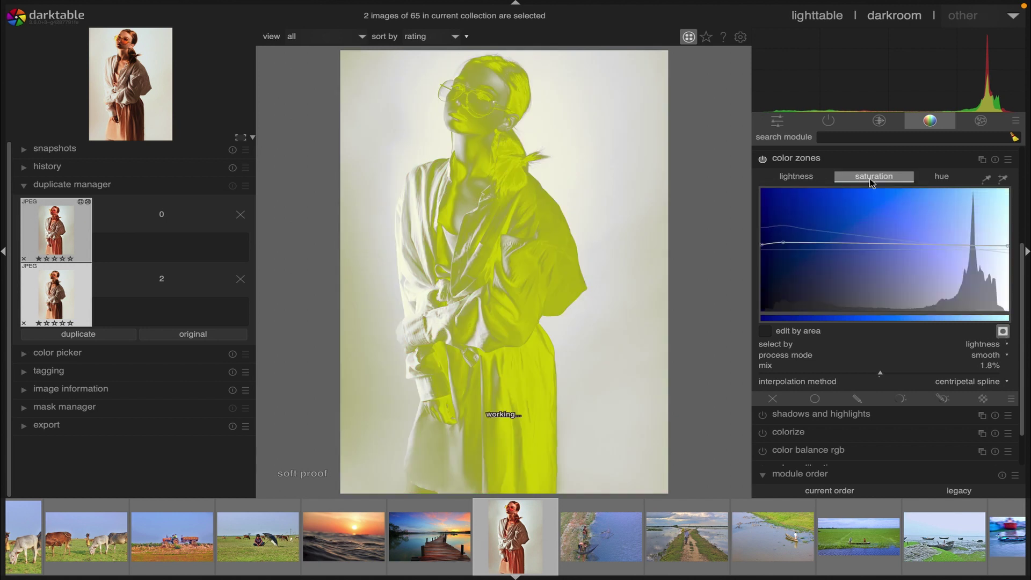
click(1002, 333)
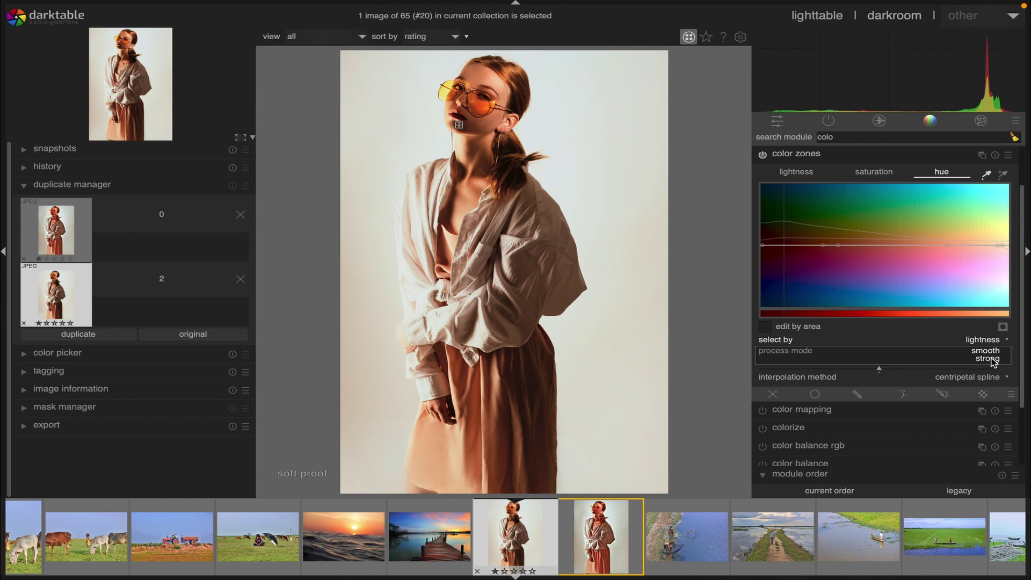
Step: Keep process mode at smooth and set the mix to 18.4% after trying 32.6%
click(1005, 349)
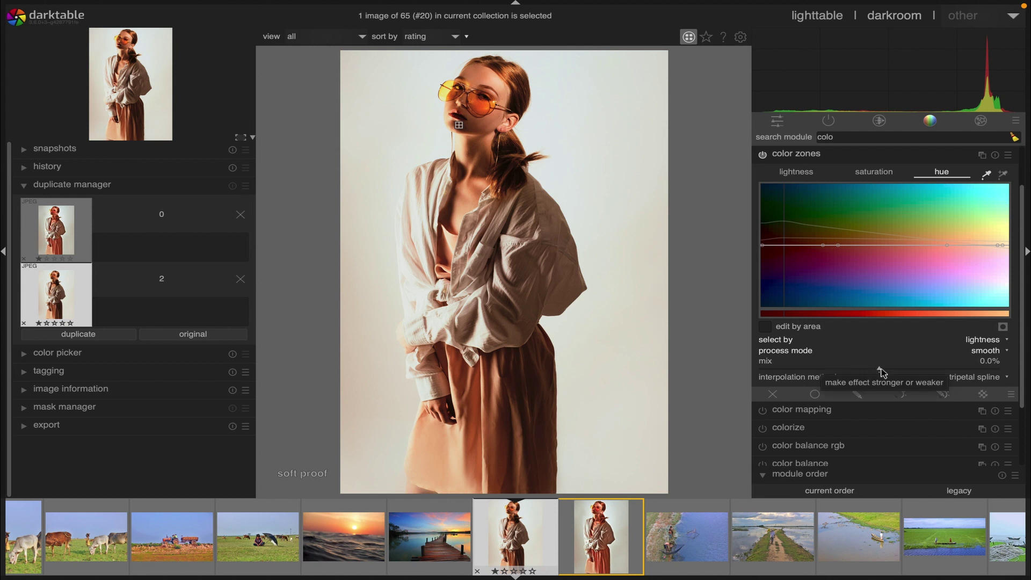
drag(881, 371, 899, 371)
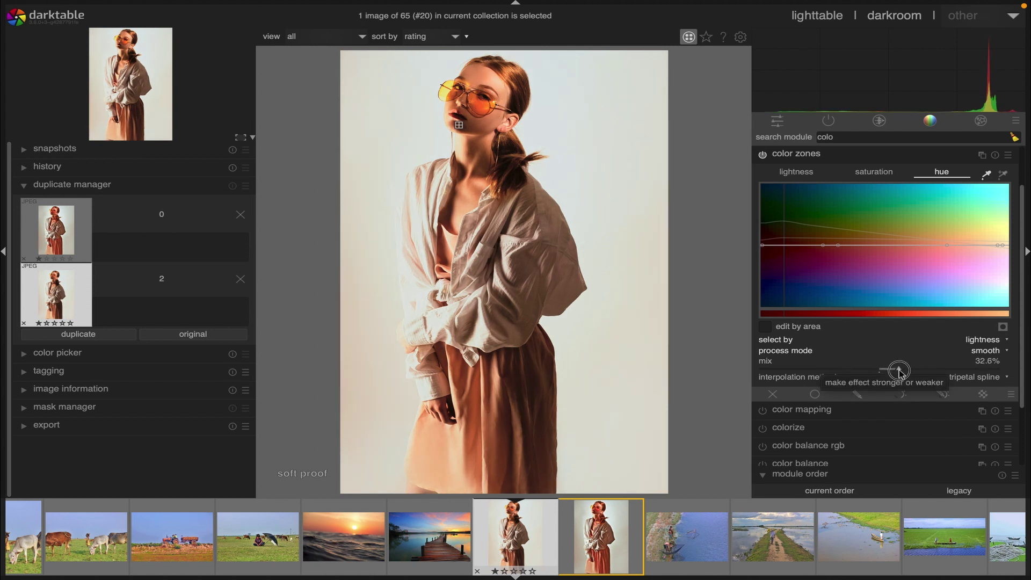
drag(899, 372, 885, 370)
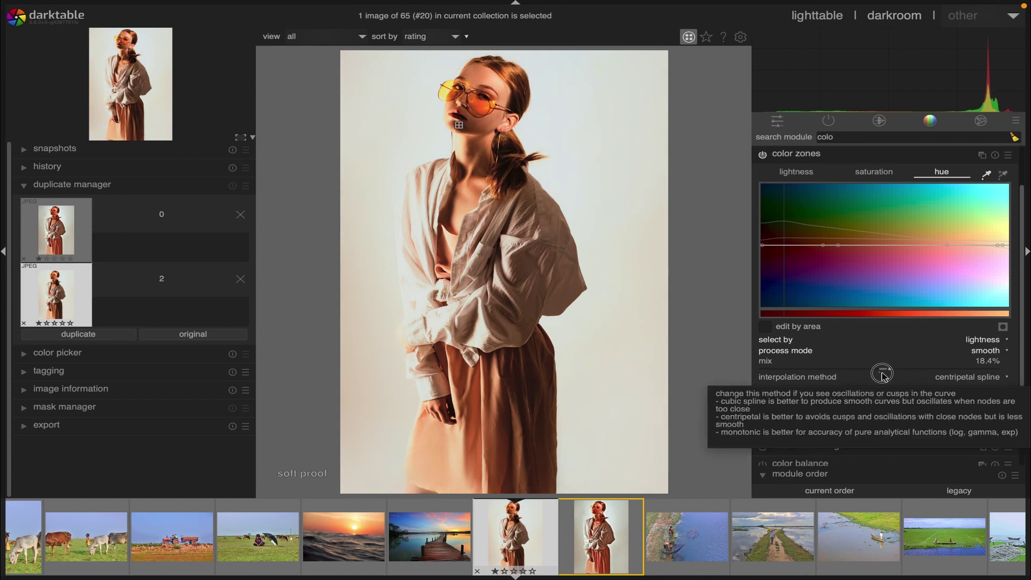
Step: Reveal the color zones interpolation options: cubic spline, centripetal spline and monotonic spline
click(882, 377)
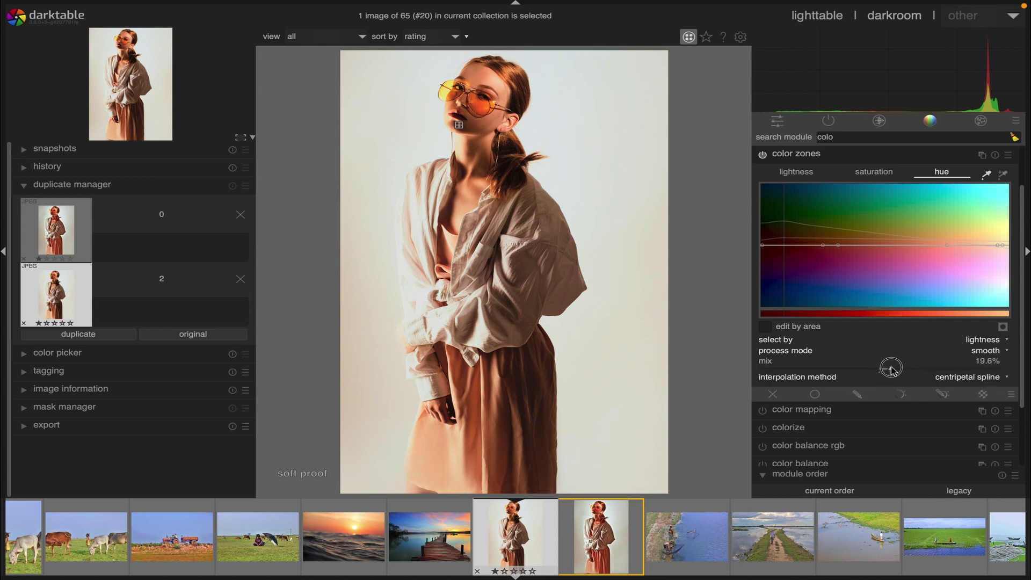
click(891, 373)
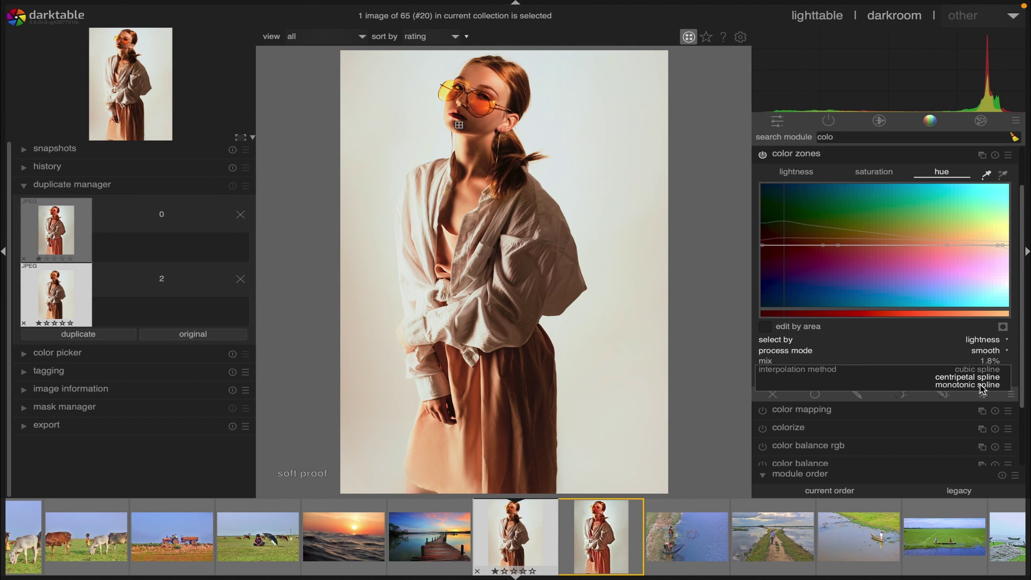